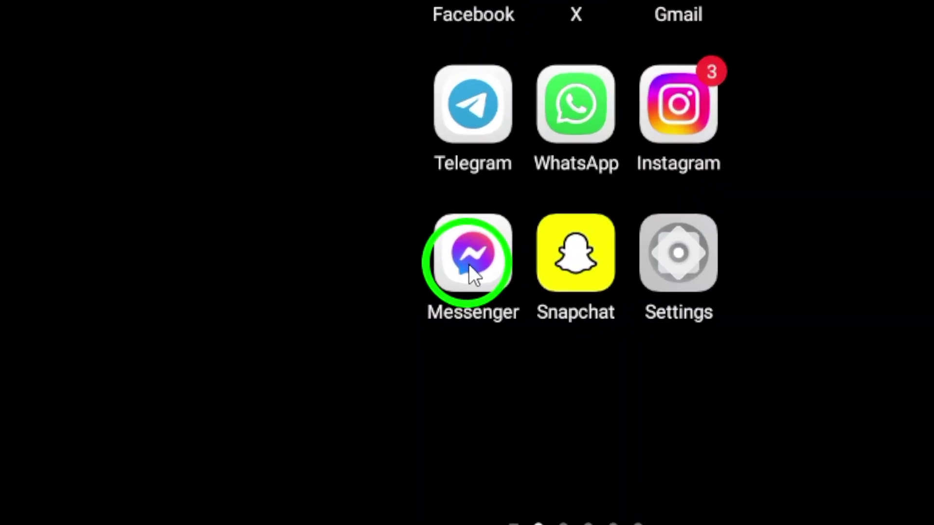
# Launch Messenger and open the chat with Ameroo from Recent searches.
pyautogui.click(469, 265)
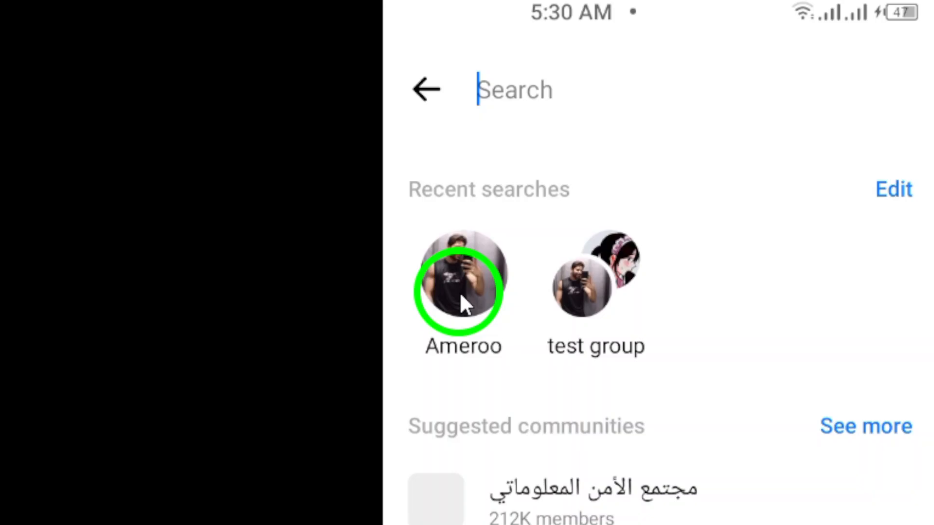
pyautogui.click(460, 294)
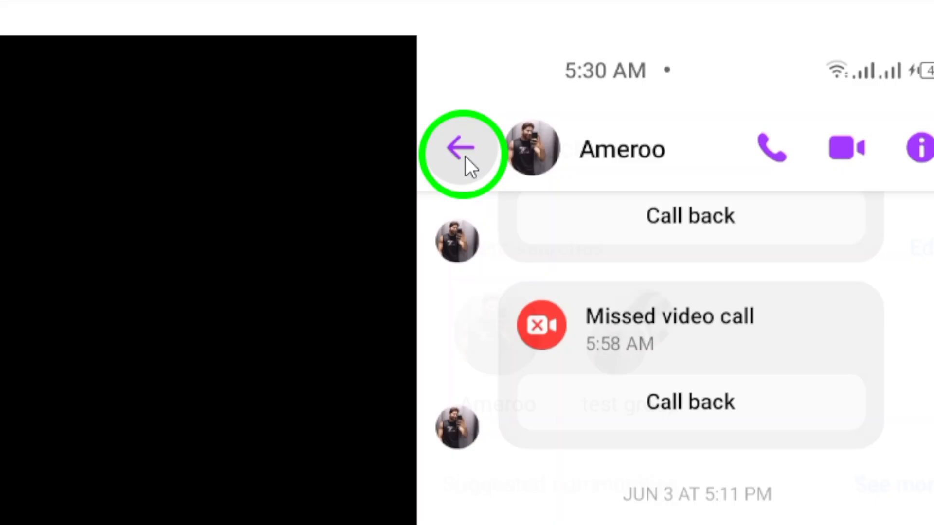
pyautogui.click(468, 156)
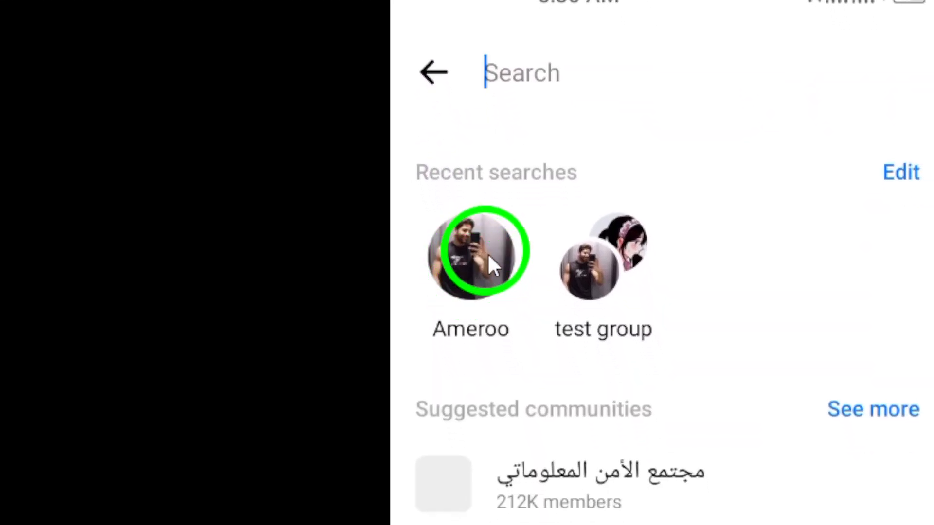
pyautogui.click(462, 284)
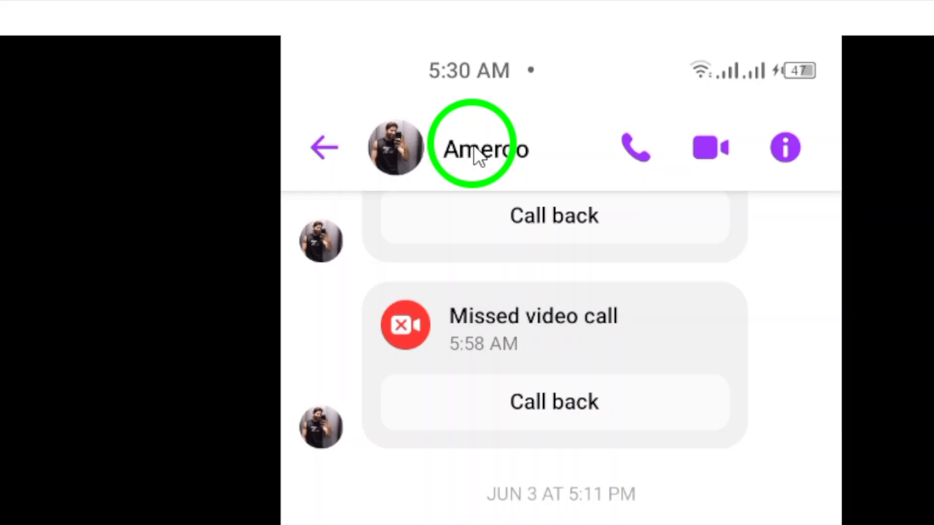
pyautogui.click(471, 147)
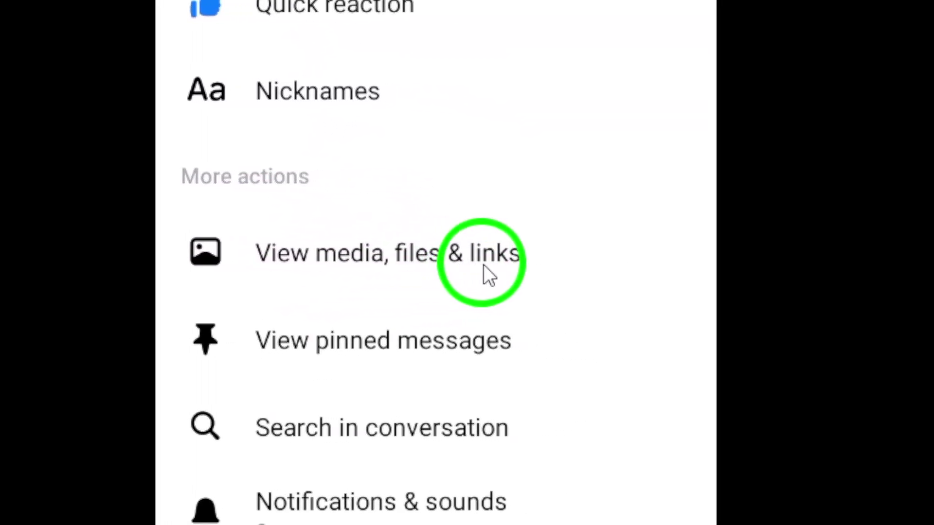
pyautogui.click(522, 268)
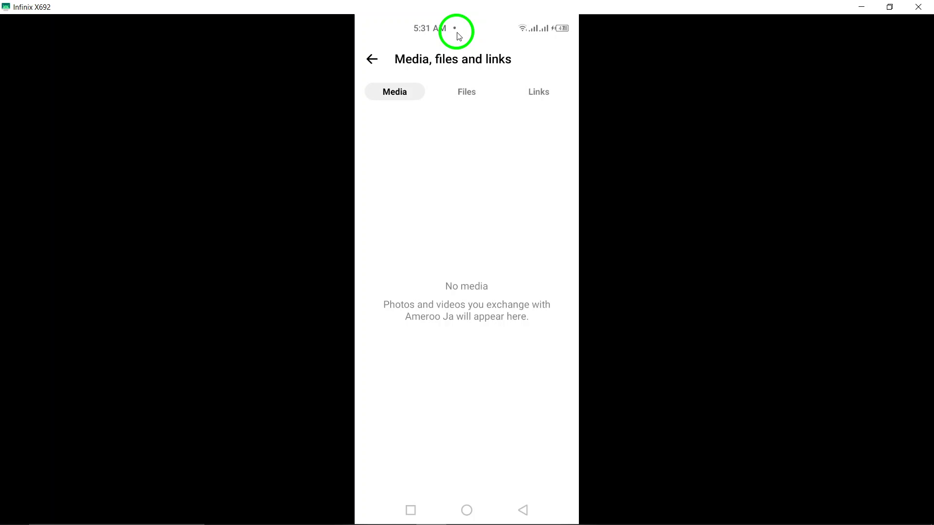
# Capture a screenshot of the empty media page via the quick-settings Screenshot tile and dismiss the preview.
pyautogui.moveTo(458, 34); pyautogui.dragTo(478, 150)
pyautogui.moveTo(515, 210); pyautogui.dragTo(532, 304)
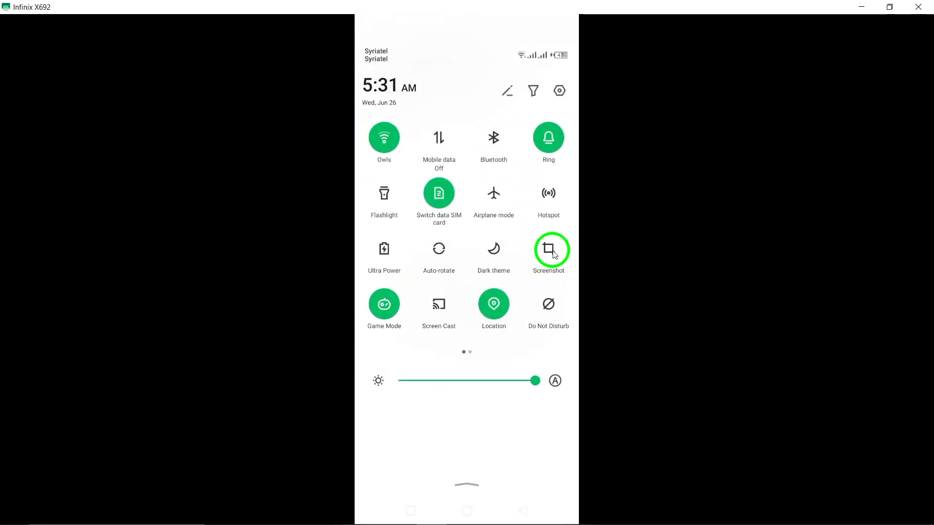
pyautogui.rightClick(461, 257)
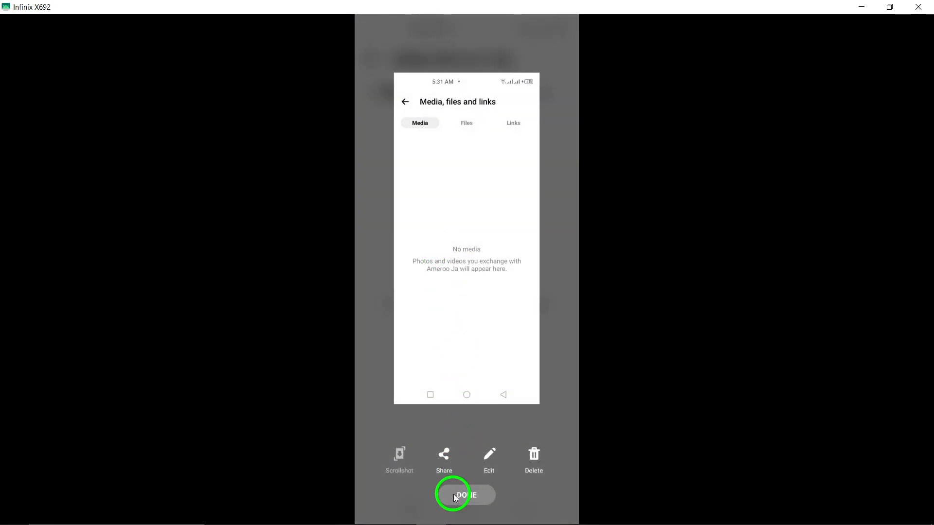
pyautogui.click(455, 498)
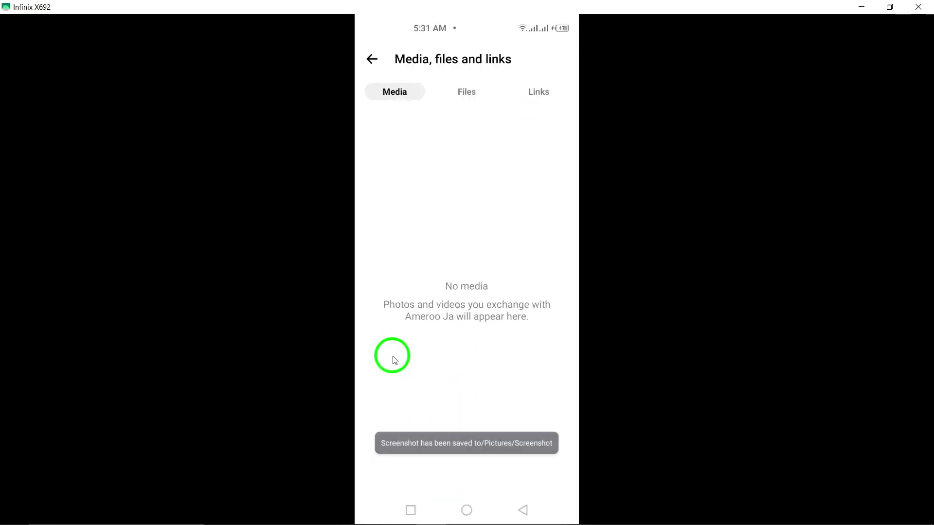
# Swipe Messenger away from recent apps to return to the home screen.
pyautogui.click(412, 501)
pyautogui.moveTo(460, 368); pyautogui.dragTo(445, 47)
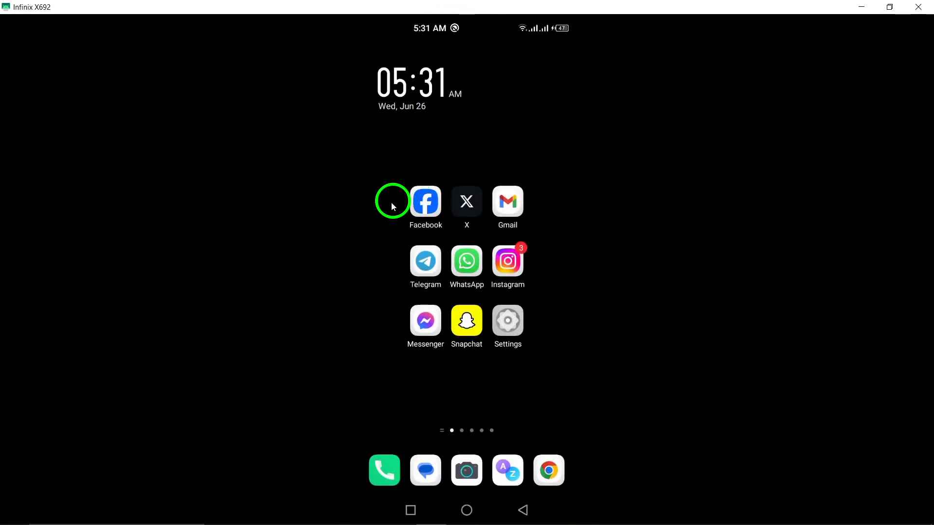